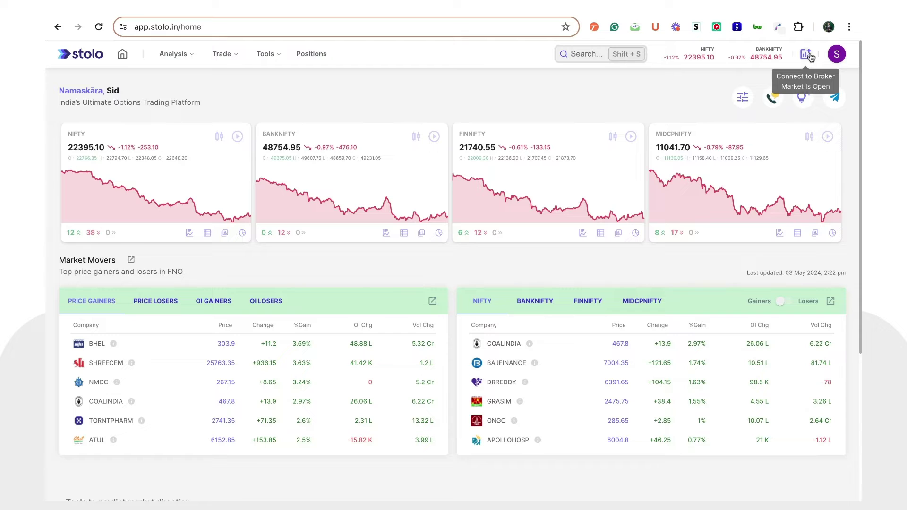
Open Stolo's broker selection dialog from the Connect to Broker icon in the top bar
click(806, 54)
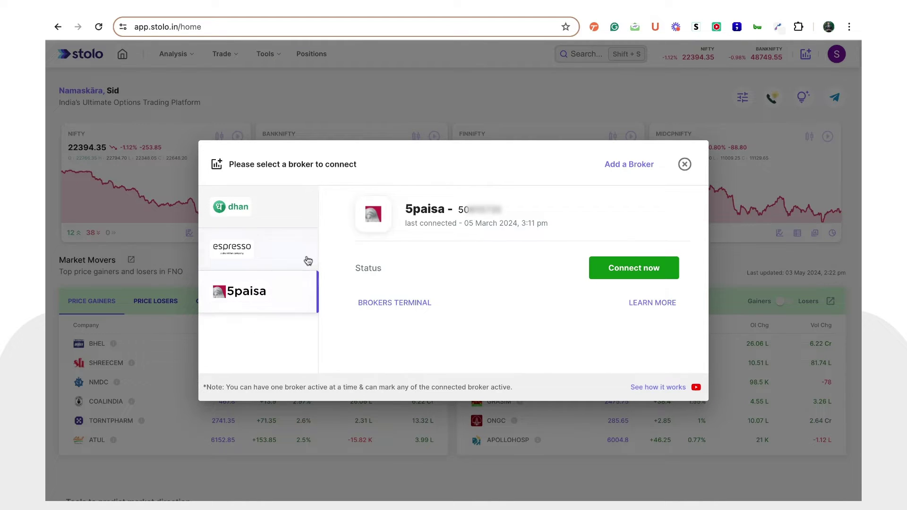
Go to Add a Broker and start adding the Shoonya broker from the Brokers Connect page
click(620, 169)
scroll(781, 194, down, 1)
scroll(782, 193, up, 1)
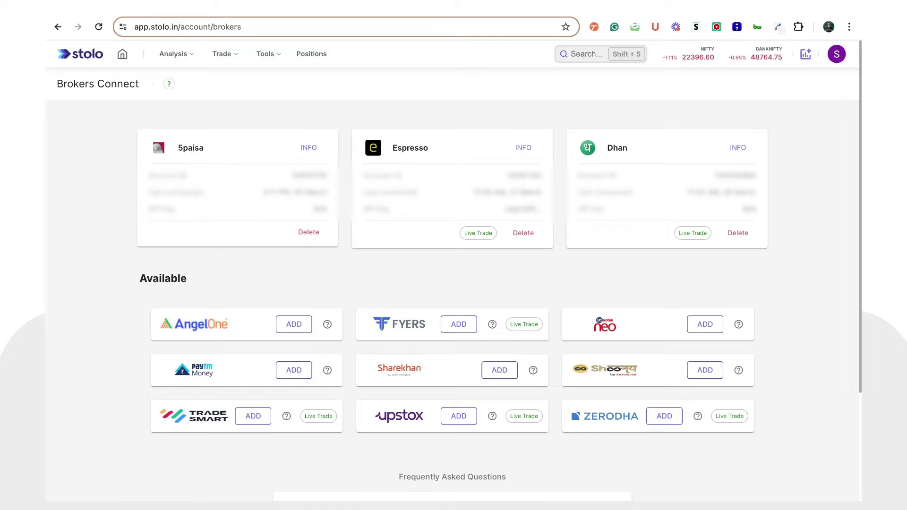
scroll(454, 269, down, 1)
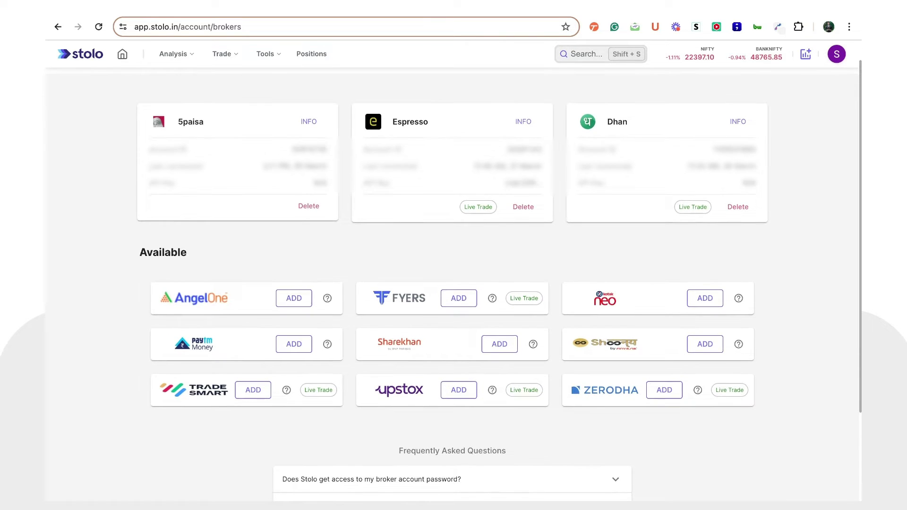
scroll(454, 277, down, 1)
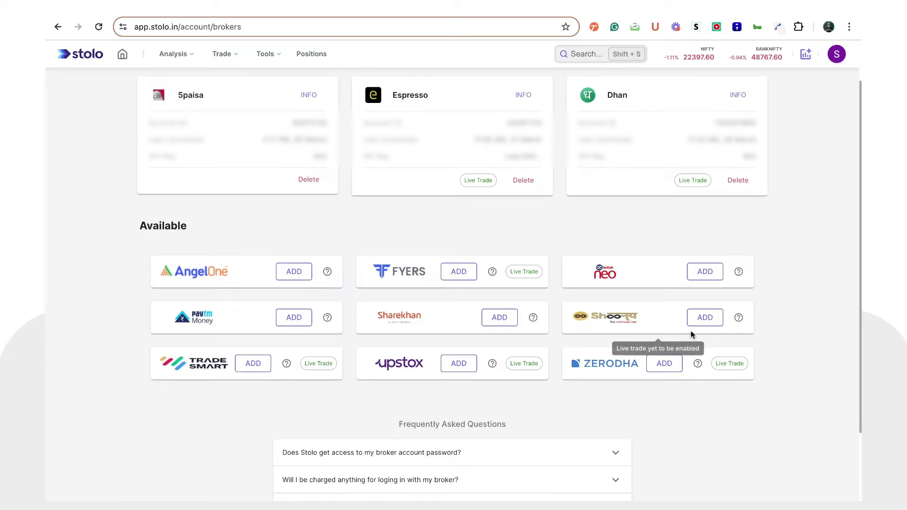
click(704, 321)
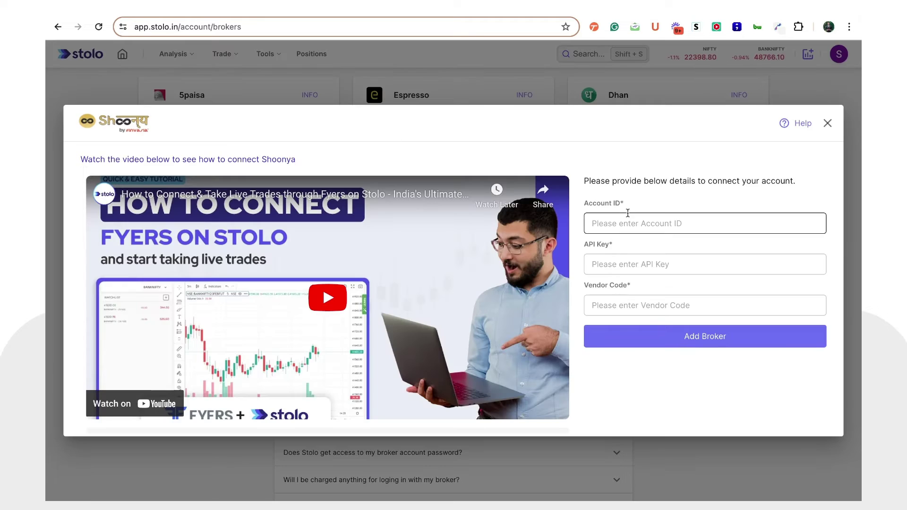
Enter the Shoonya account ID in the Account ID field, then move to API Key
click(612, 229)
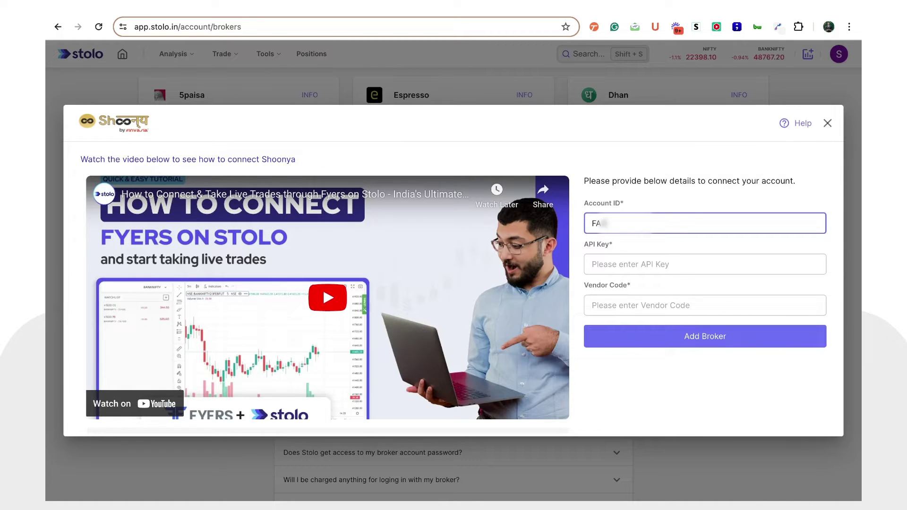
click(677, 263)
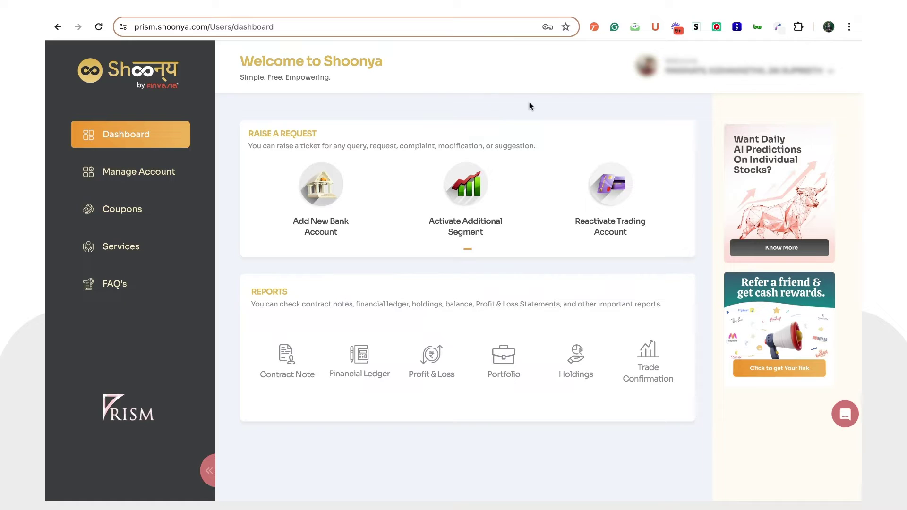
Copy the API key from Shoonya Prism's Generate API page and return to Stolo
click(832, 72)
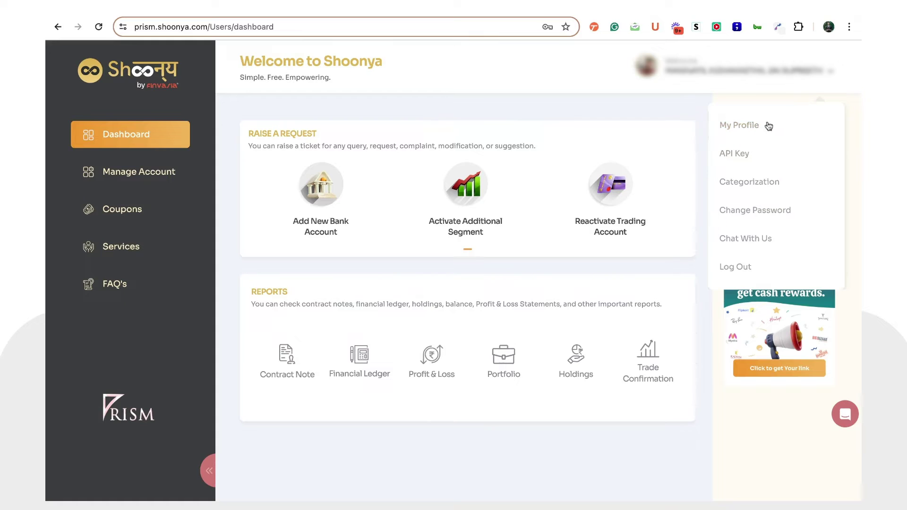
click(744, 162)
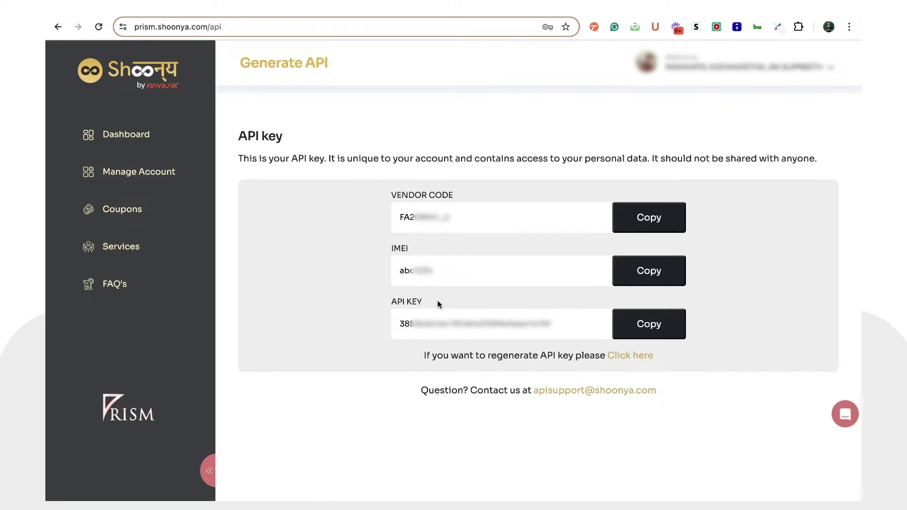
click(639, 329)
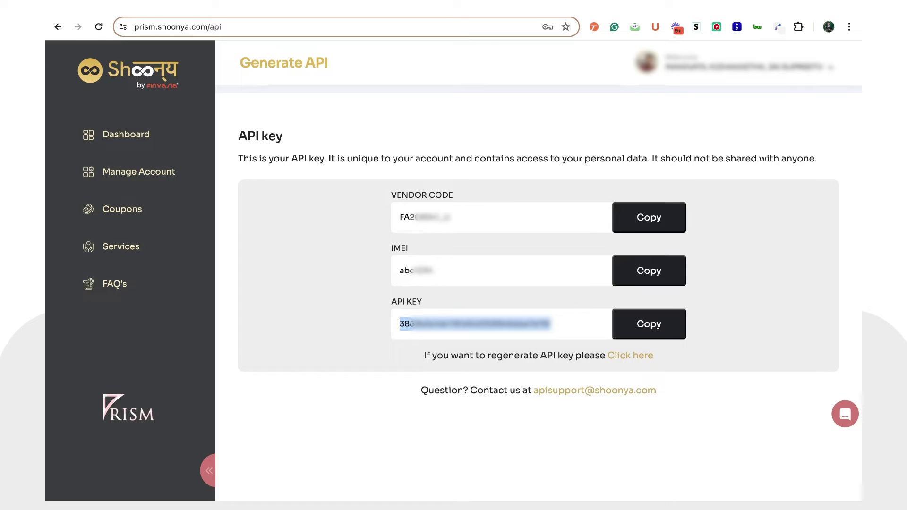
key(ctrl+Tab)
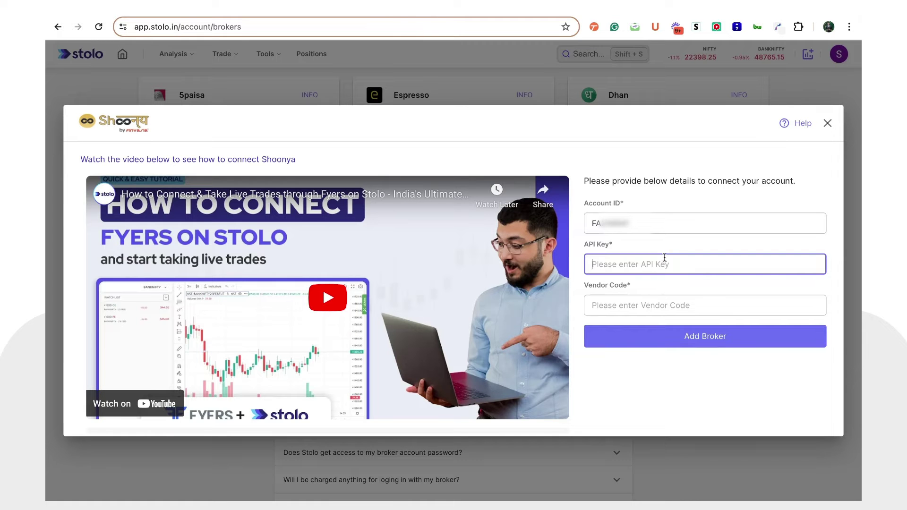
Paste the API key into the Shoonya form and copy the vendor code from Shoonya Prism
key(ctrl+v)
click(663, 302)
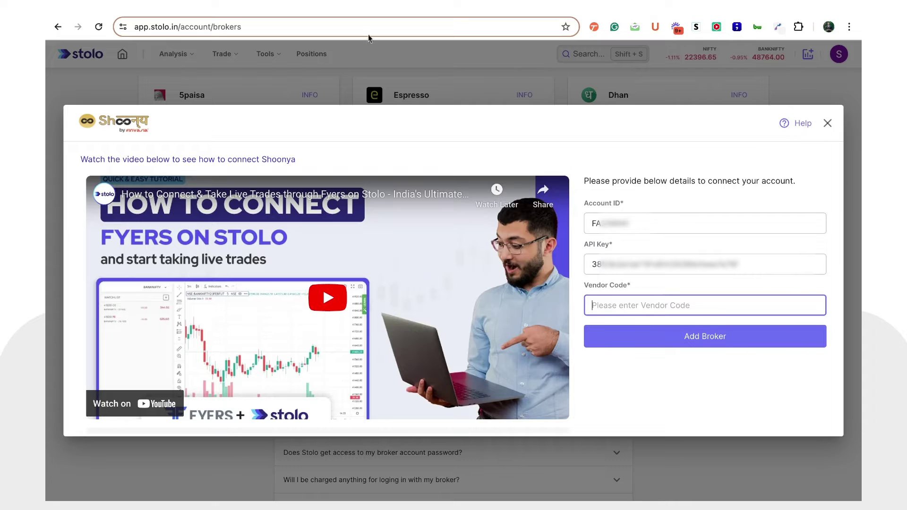
key(ctrl+shift+Tab)
click(667, 222)
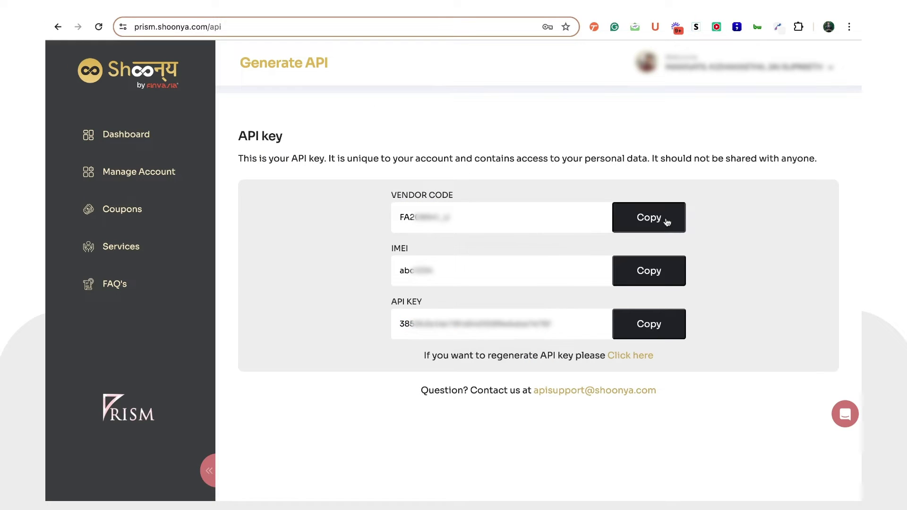
key(ctrl+Tab)
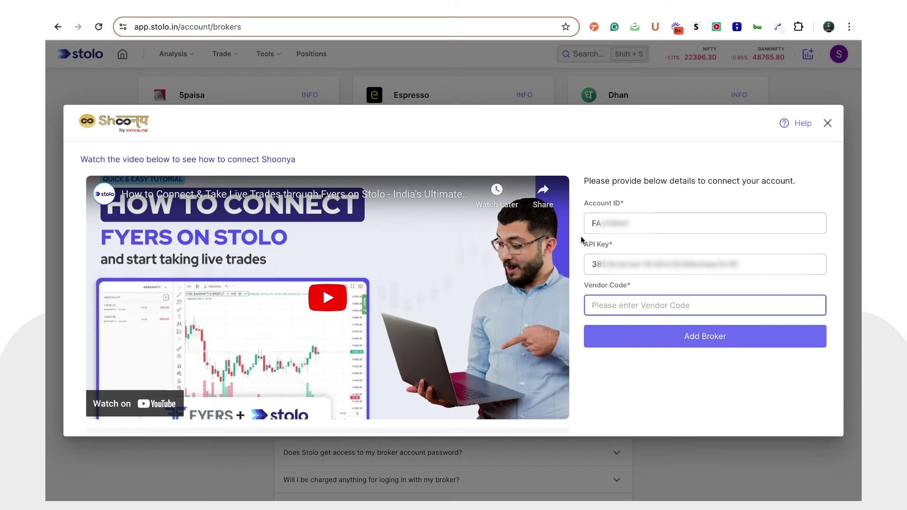
Paste the vendor code into Vendor Code and add Shoonya as a broker
click(653, 301)
key(ctrl+v)
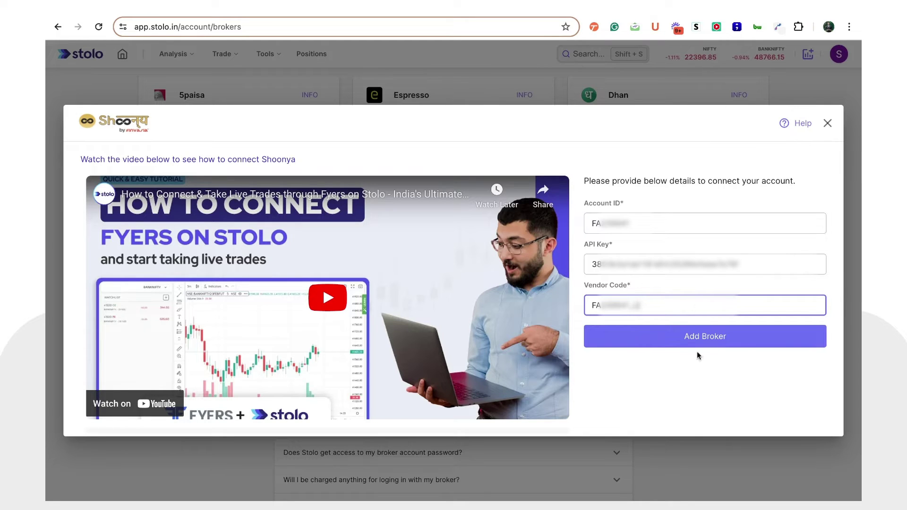
click(701, 337)
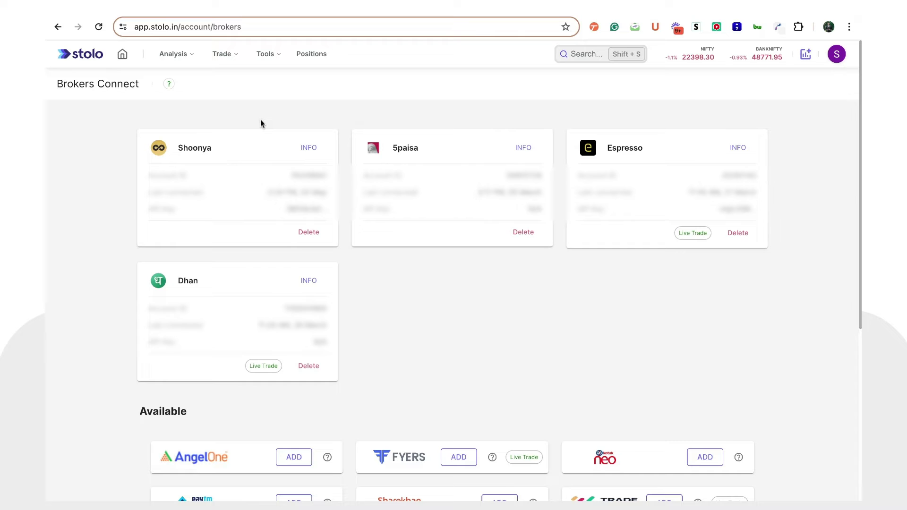
Return to the Stolo home page and reopen the broker list now showing Shoonya
click(123, 55)
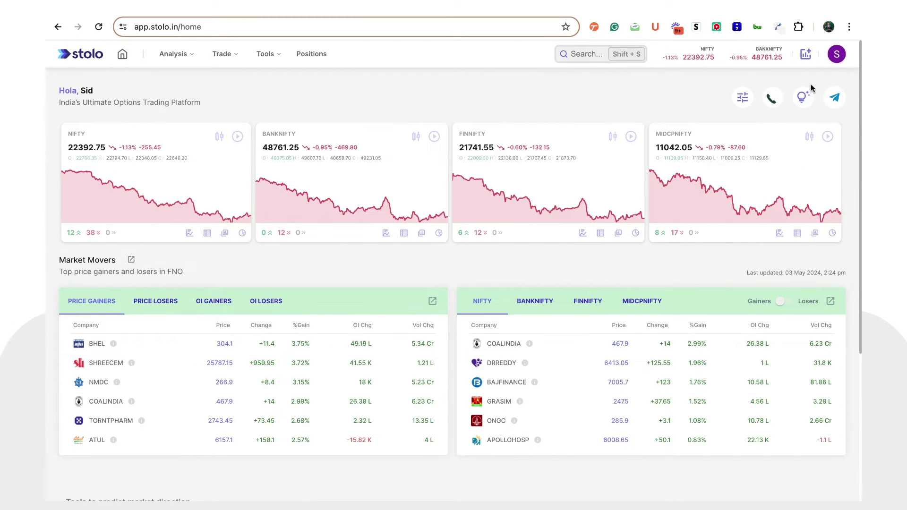
click(806, 55)
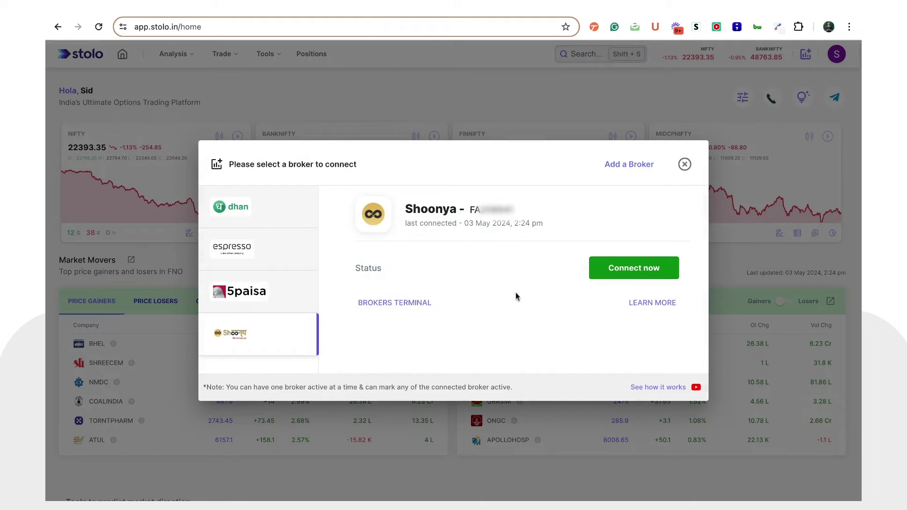
Start connecting Shoonya and enter the account password in the login form
click(620, 270)
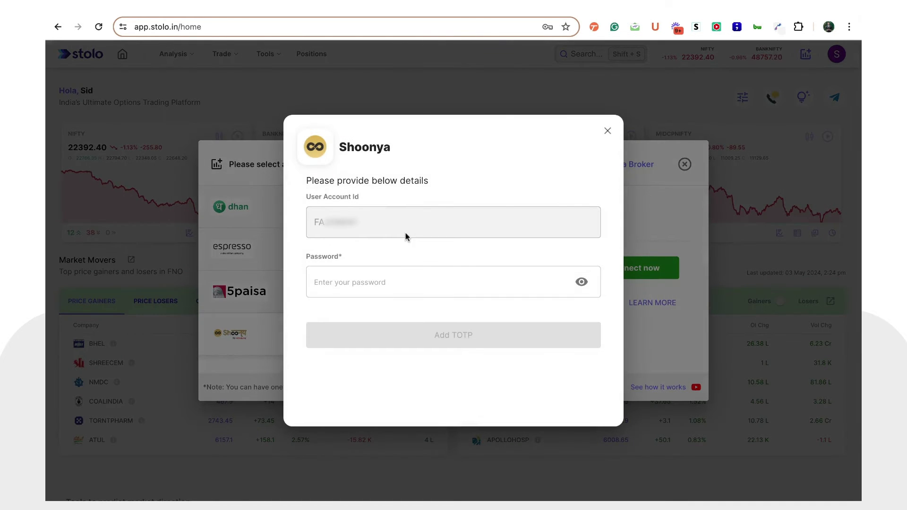
click(355, 283)
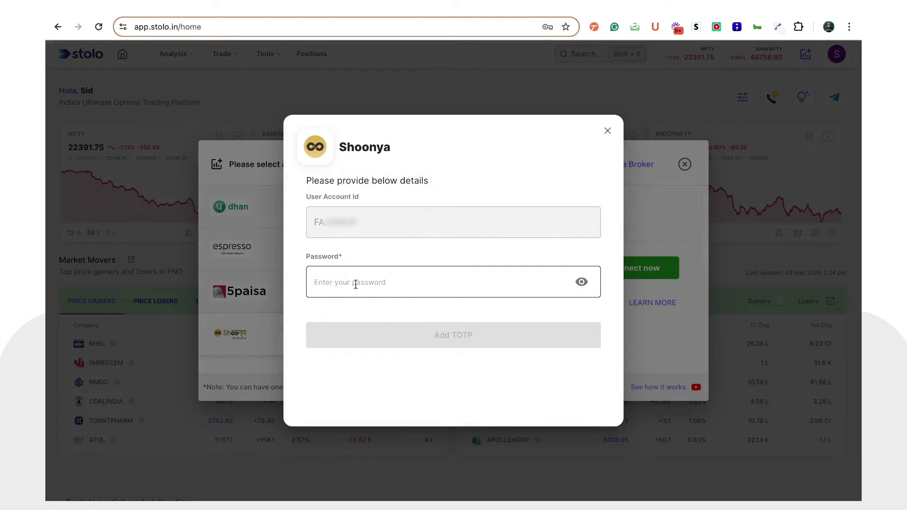
click(355, 283)
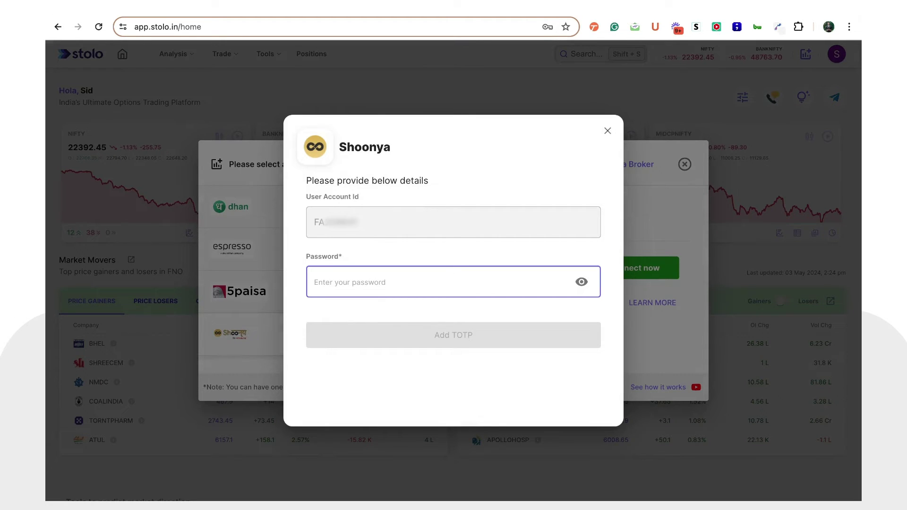
text(•••••••)
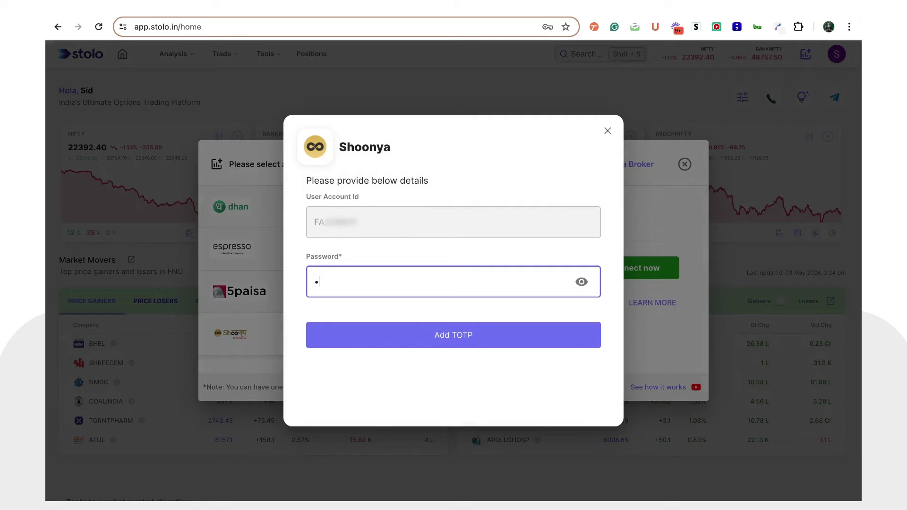
text(•••••)
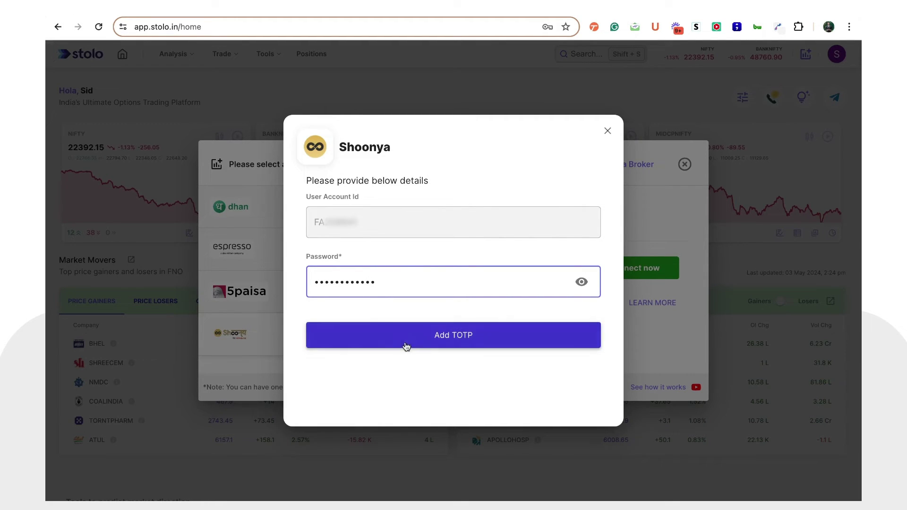
click(444, 344)
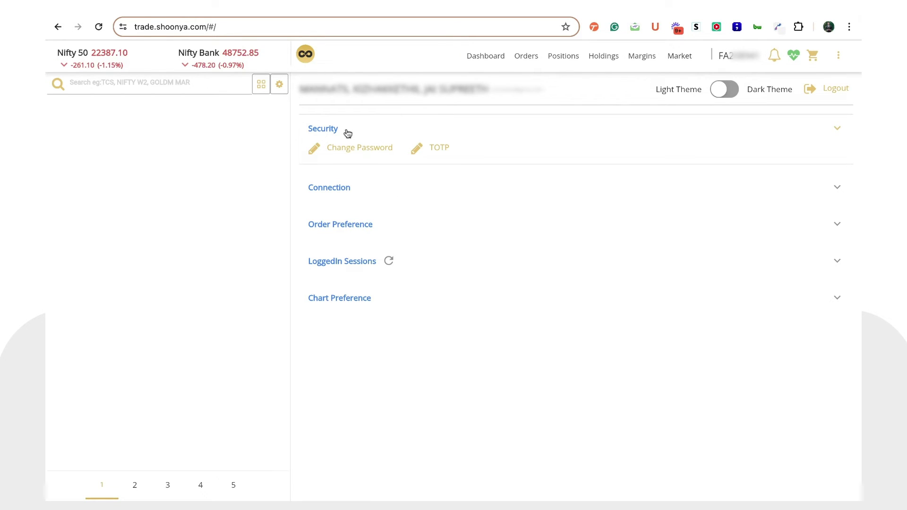
click(362, 130)
click(383, 129)
click(437, 150)
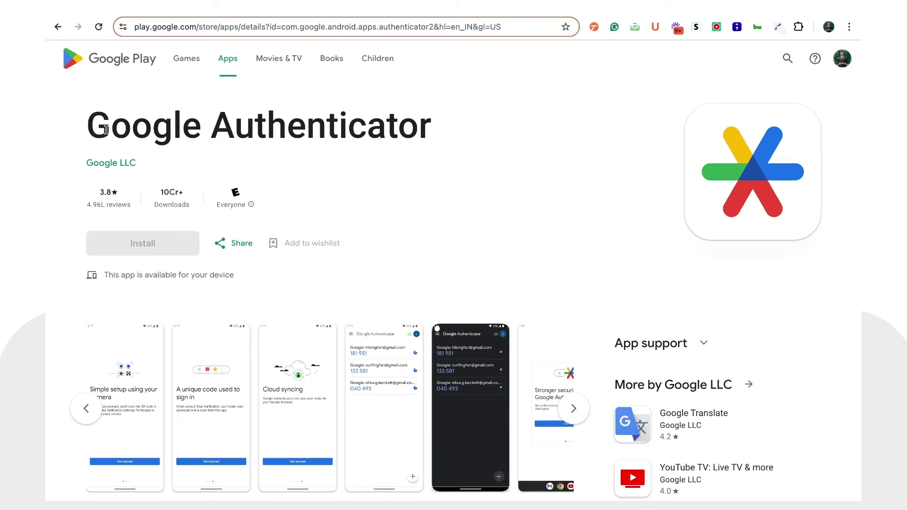
View the enlarged Google Authenticator code-list screenshot on Google Play, then return to Stolo
scroll(505, 143, down, 1)
scroll(506, 143, up, 1)
scroll(507, 143, down, 1)
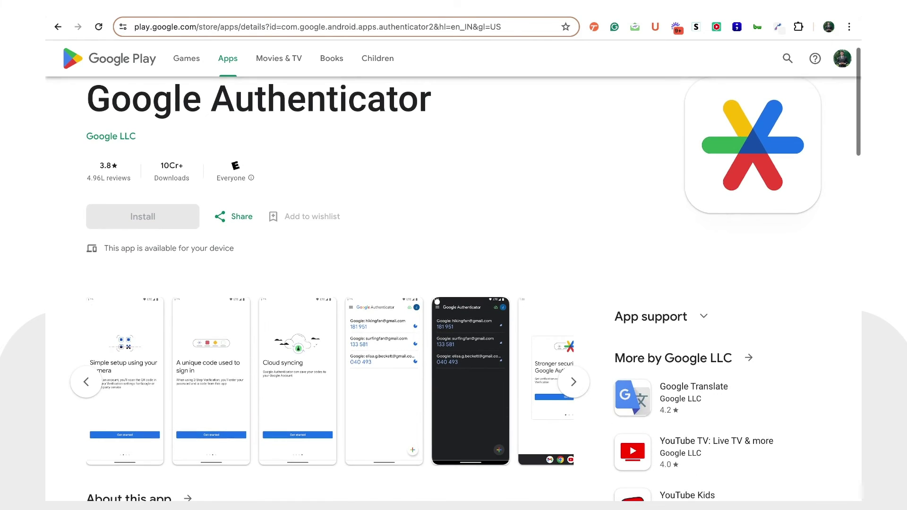
scroll(507, 143, down, 2)
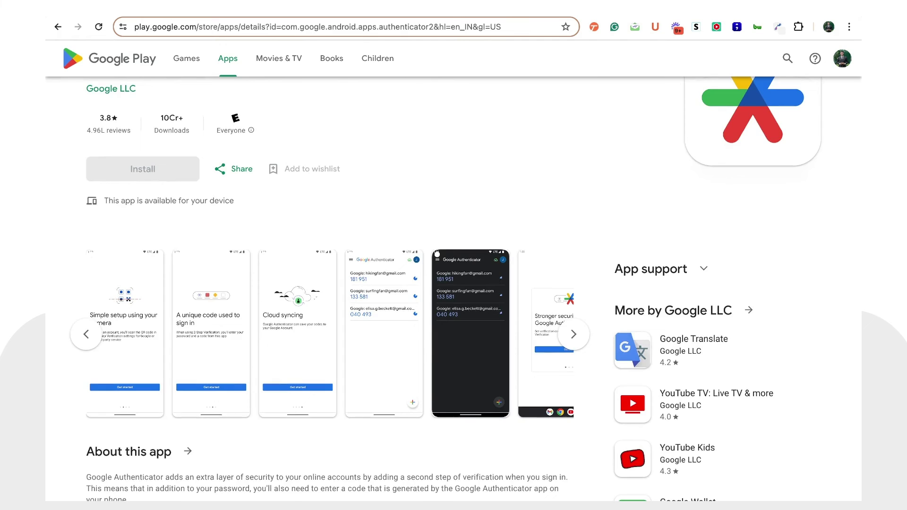
scroll(366, 283, down, 1)
click(369, 301)
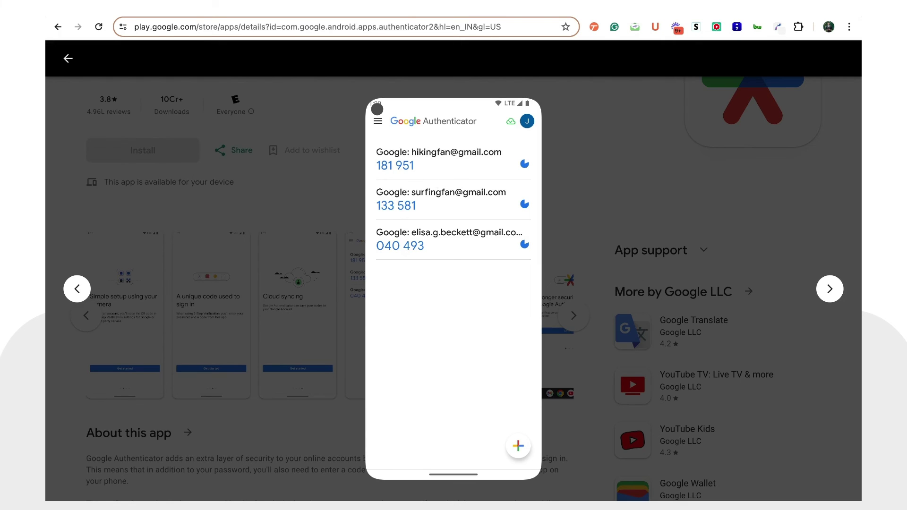
key(ctrl+Tab)
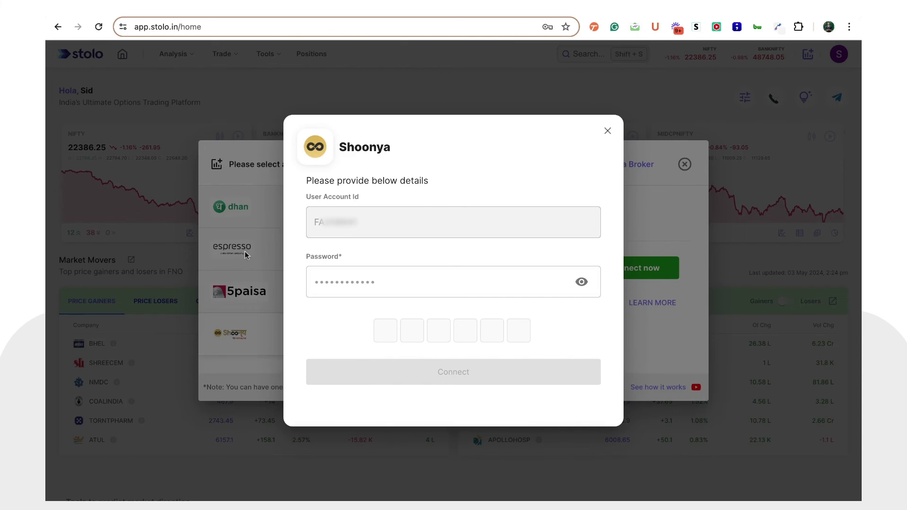
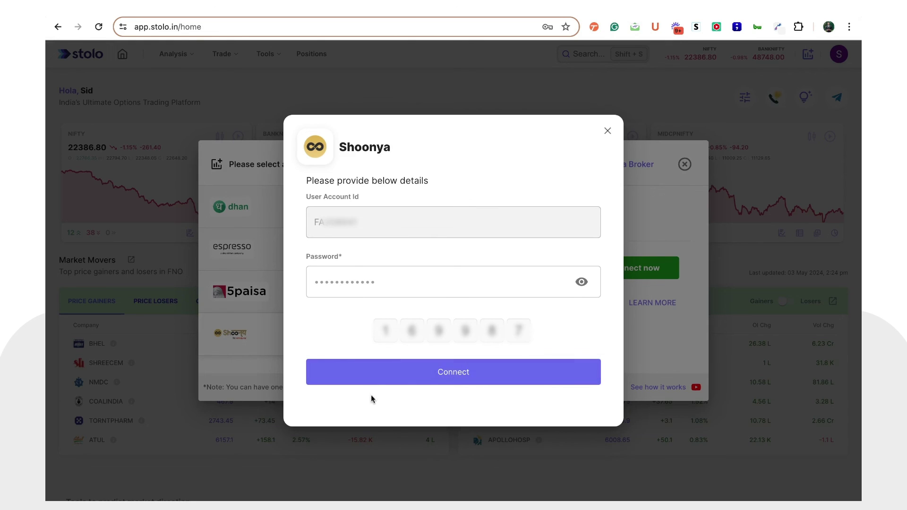
Enter the six-digit TOTP code from the authenticator and connect Shoonya to Stolo
click(429, 378)
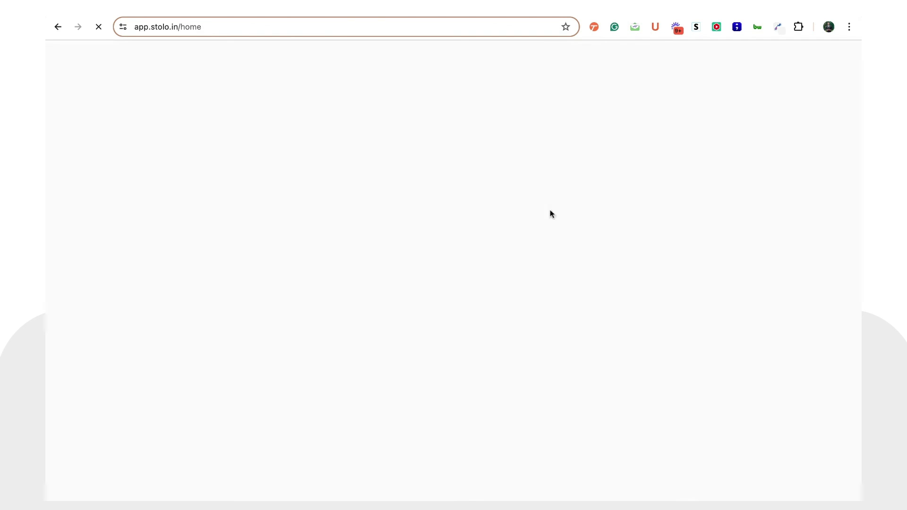